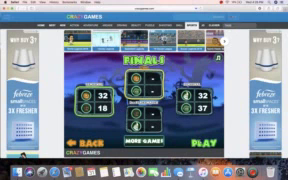
Step: After the 32–18 semi-final win, start the final match from the FINAL! bracket screen
click(203, 140)
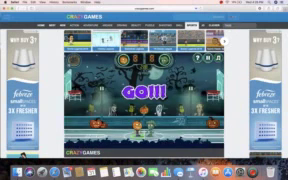